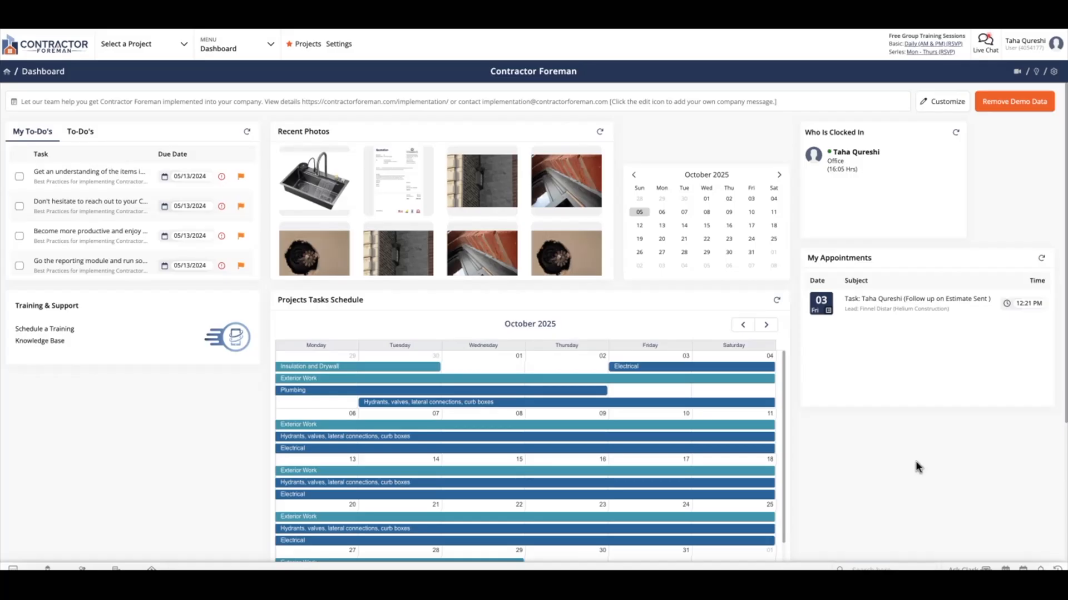
Open the Expenses module and view the filter options available for the expense list.
click(258, 47)
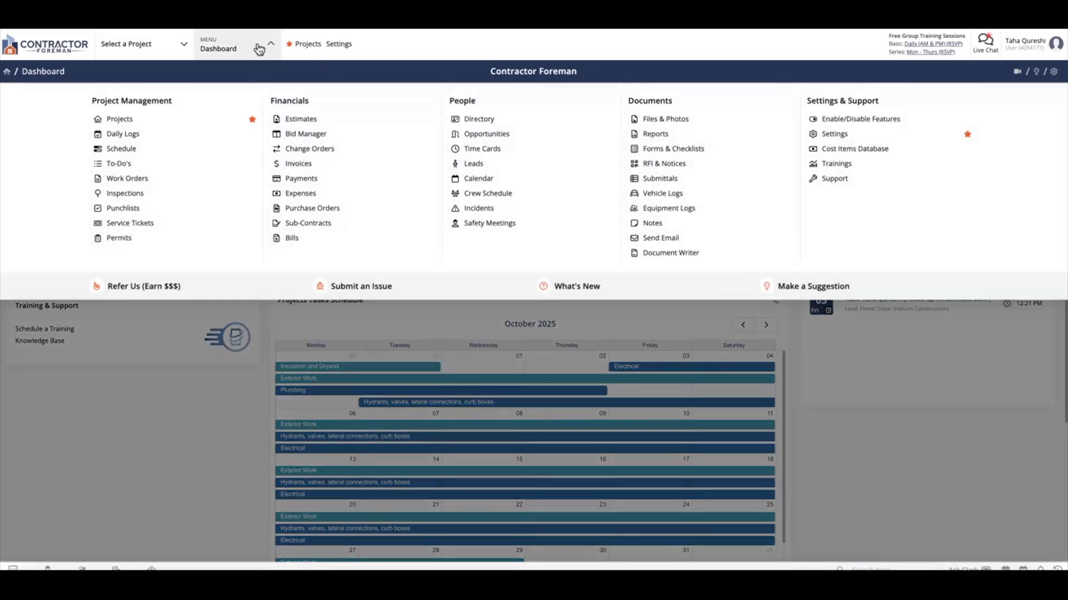
click(302, 195)
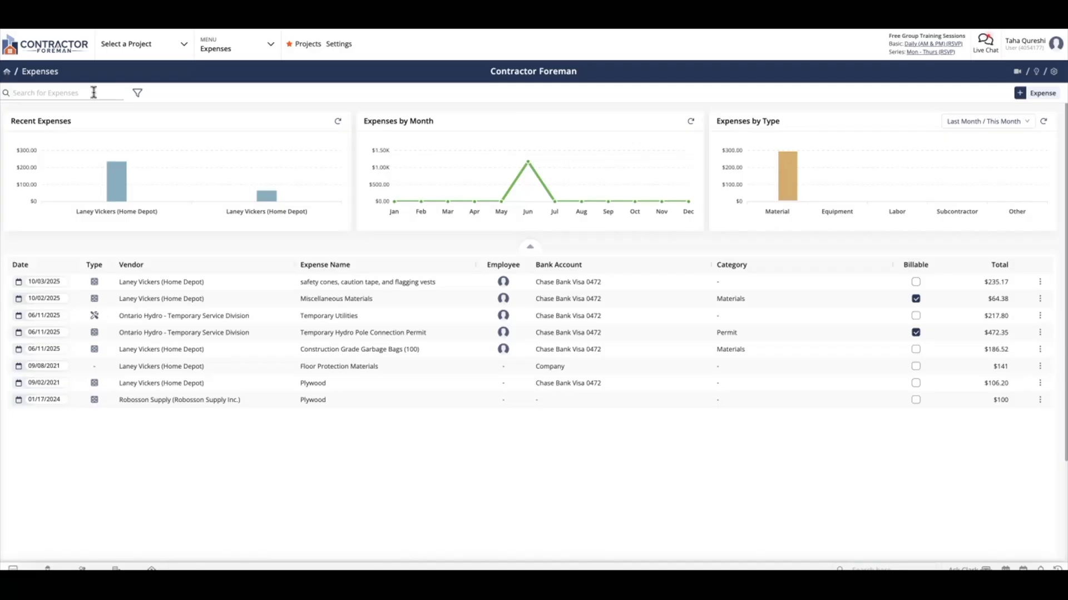
click(136, 93)
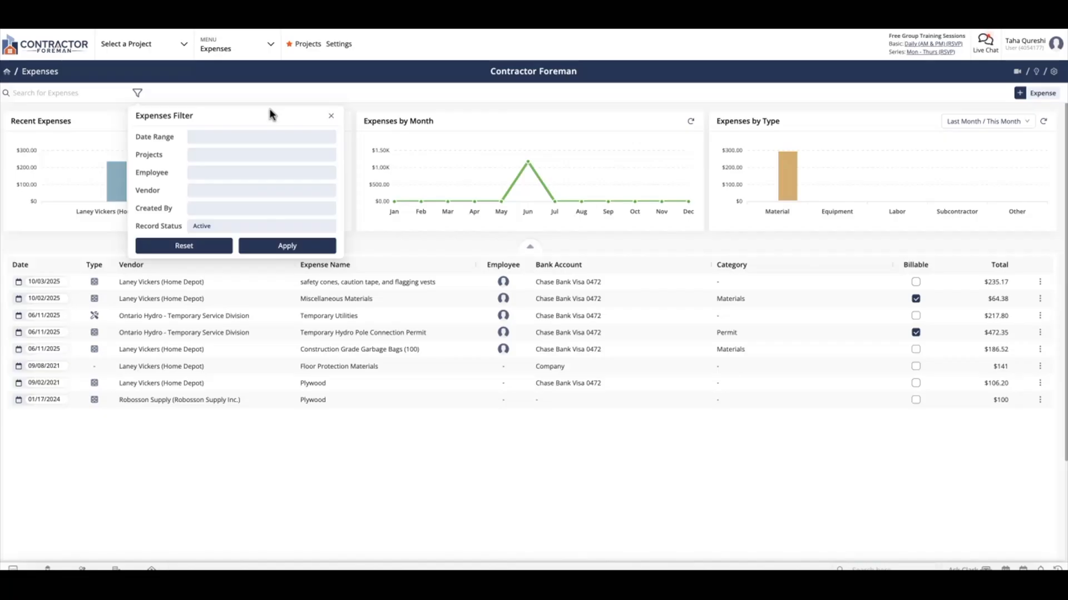
click(370, 103)
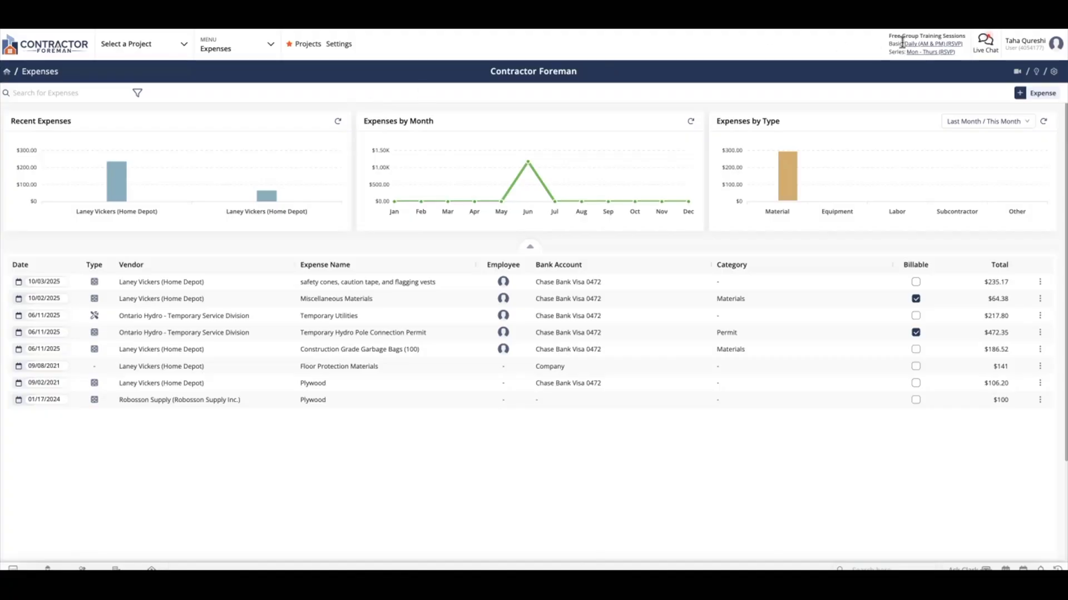
Review the Expenses module's how-to page, feature suggestion form and module settings.
click(1018, 72)
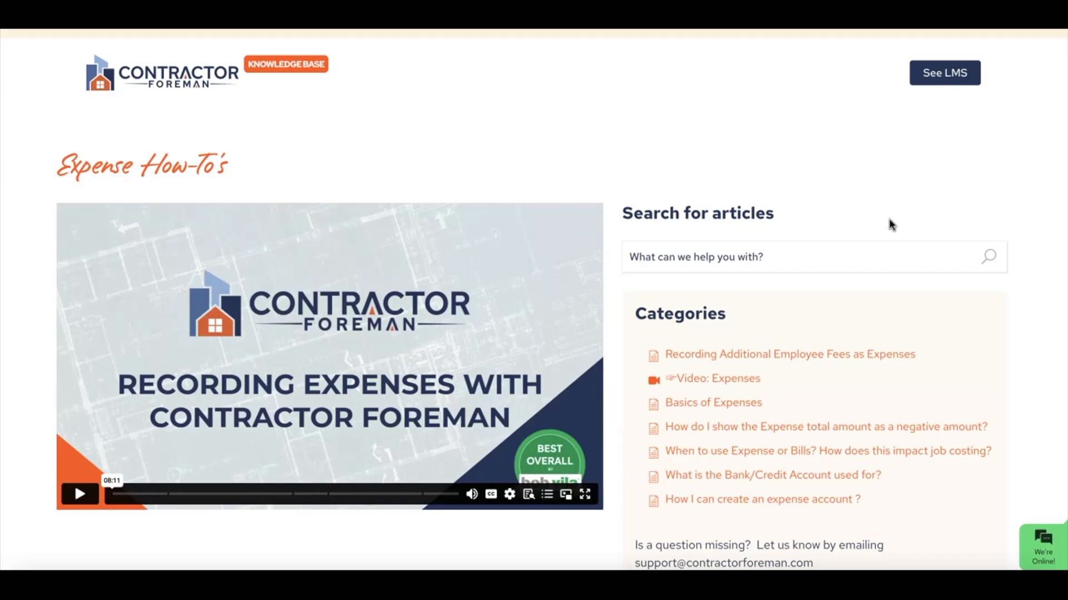
scroll(884, 229, down, 2)
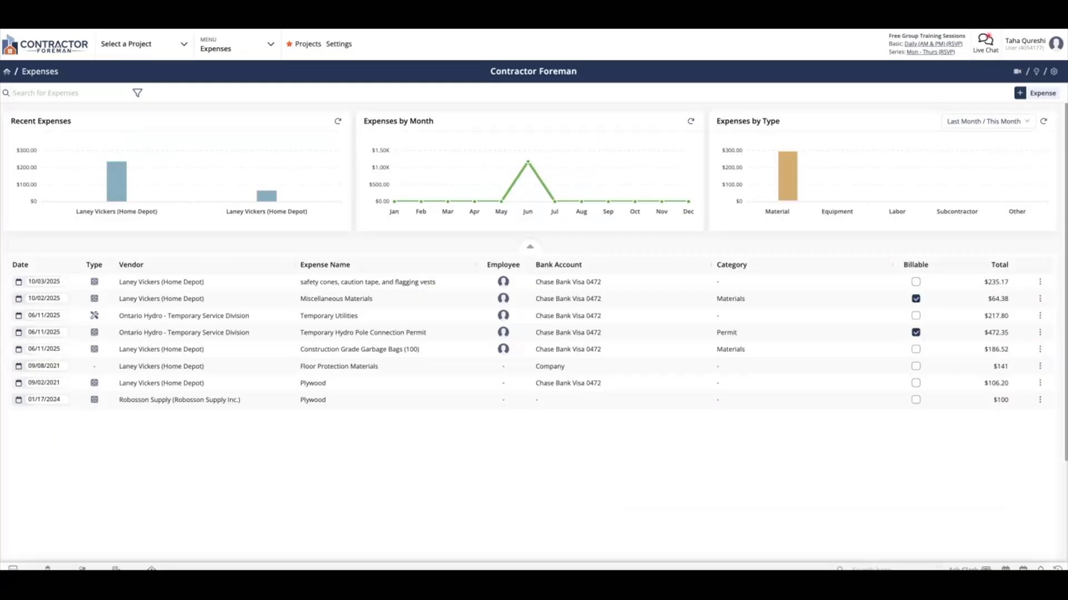
click(1036, 72)
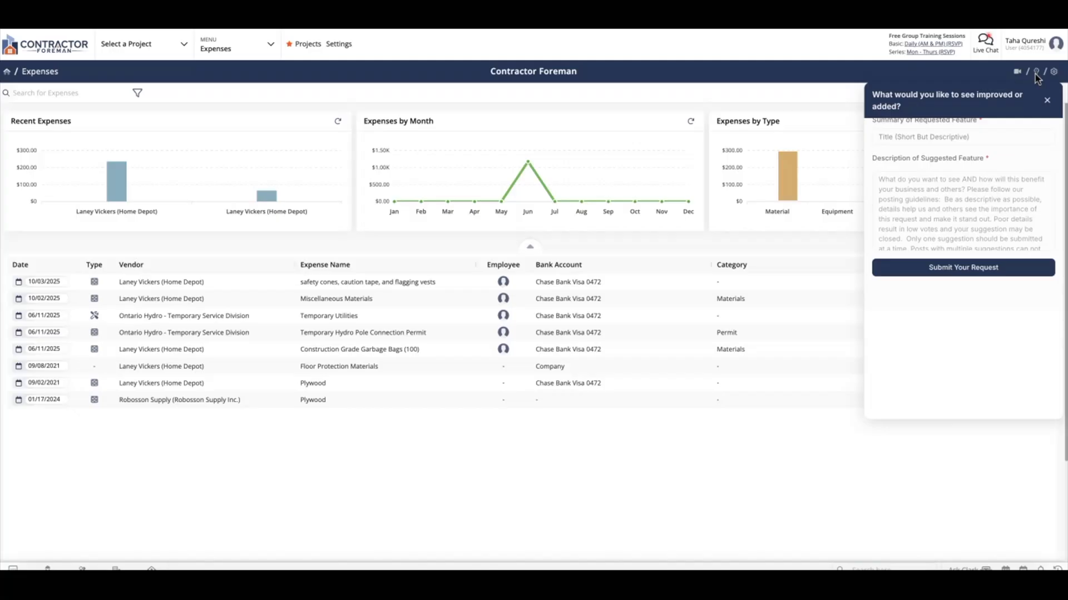
click(852, 86)
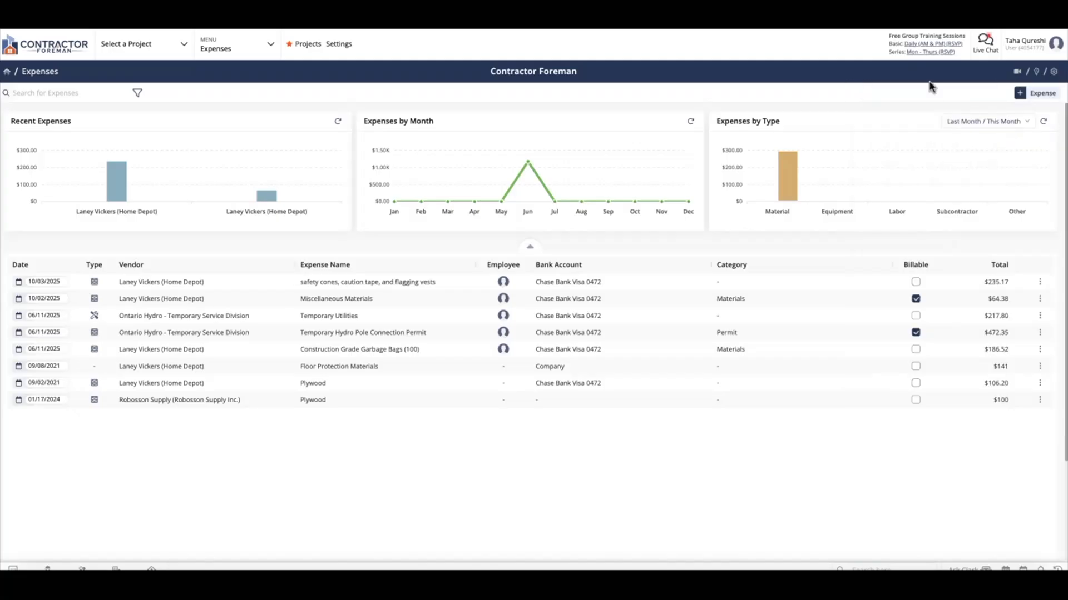
click(1051, 72)
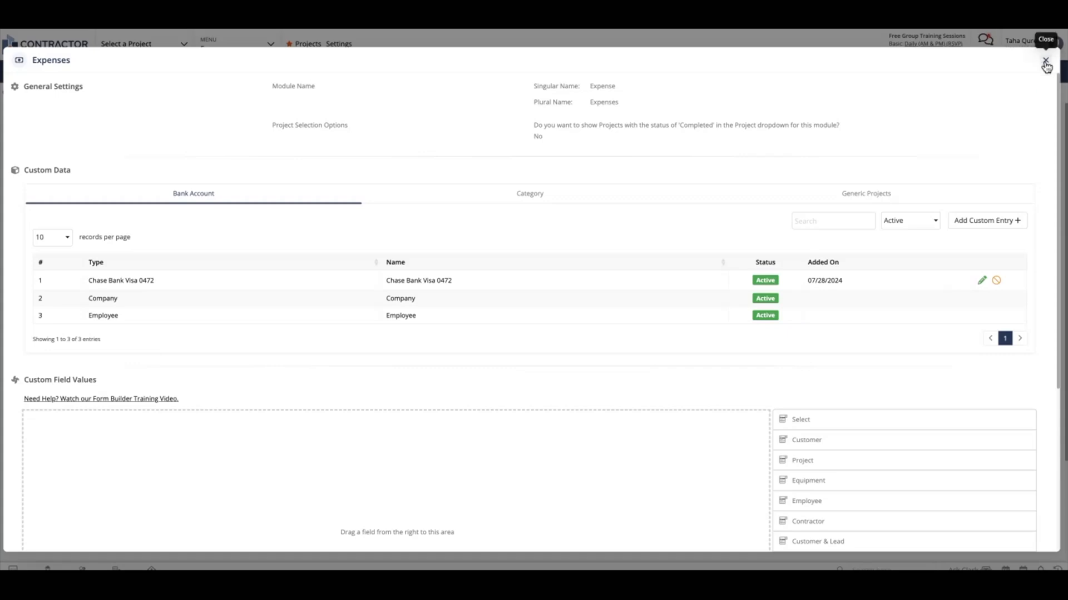
click(1046, 61)
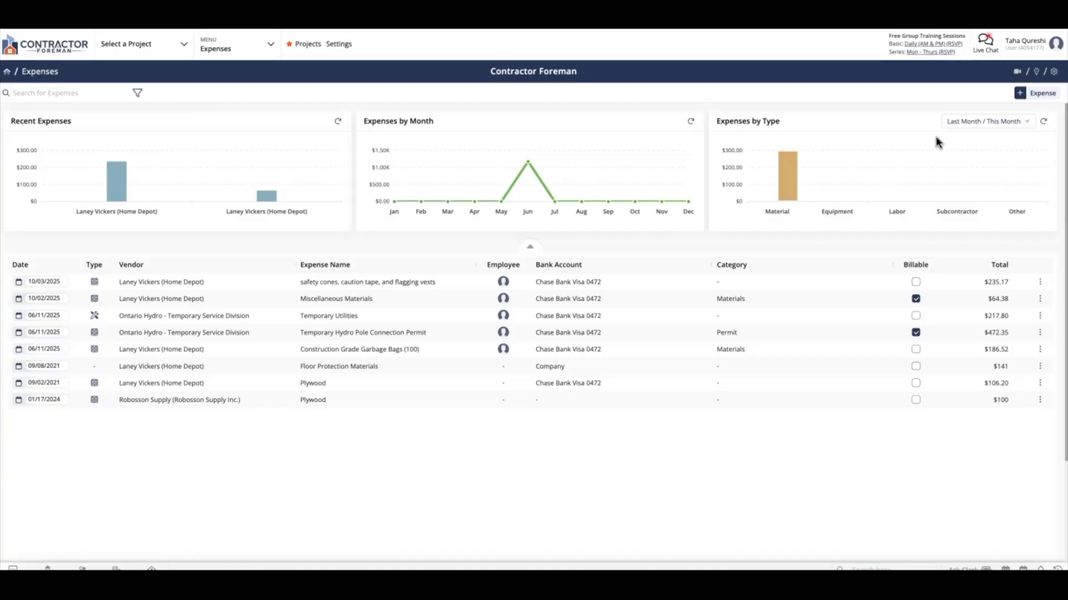
Start a new expense for the Glenridge Home Renovation project with a total of $56.34 and vendor BuildMart Pro Supply.
click(1021, 95)
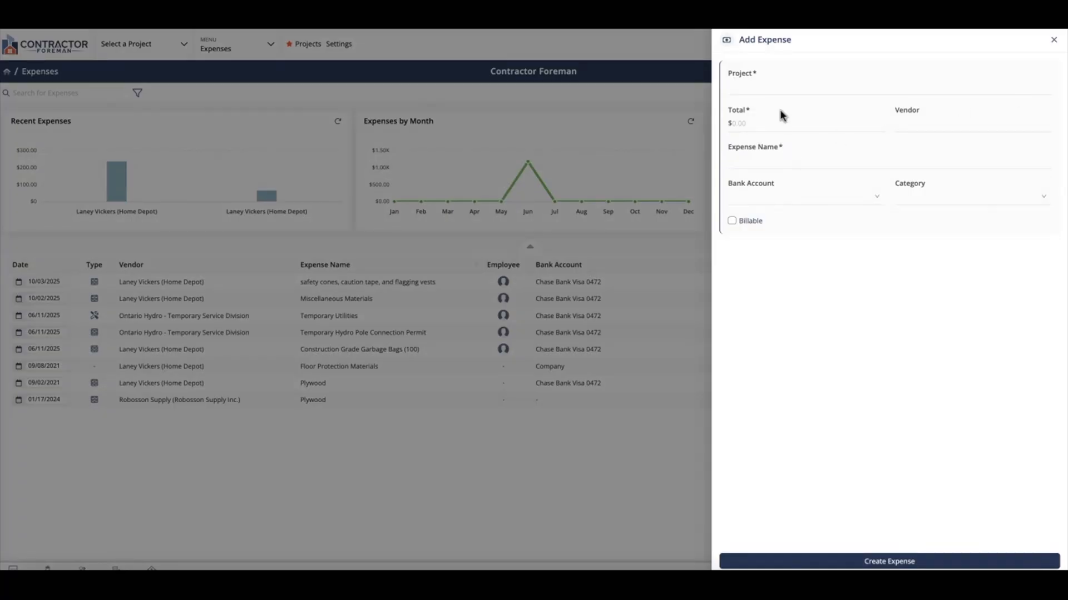
click(797, 94)
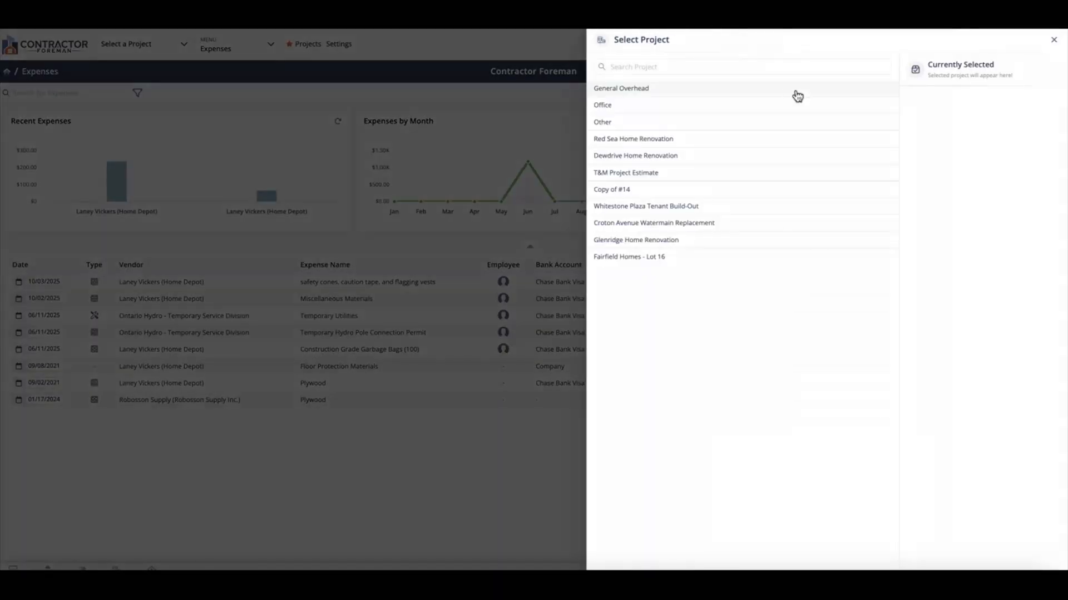
click(725, 241)
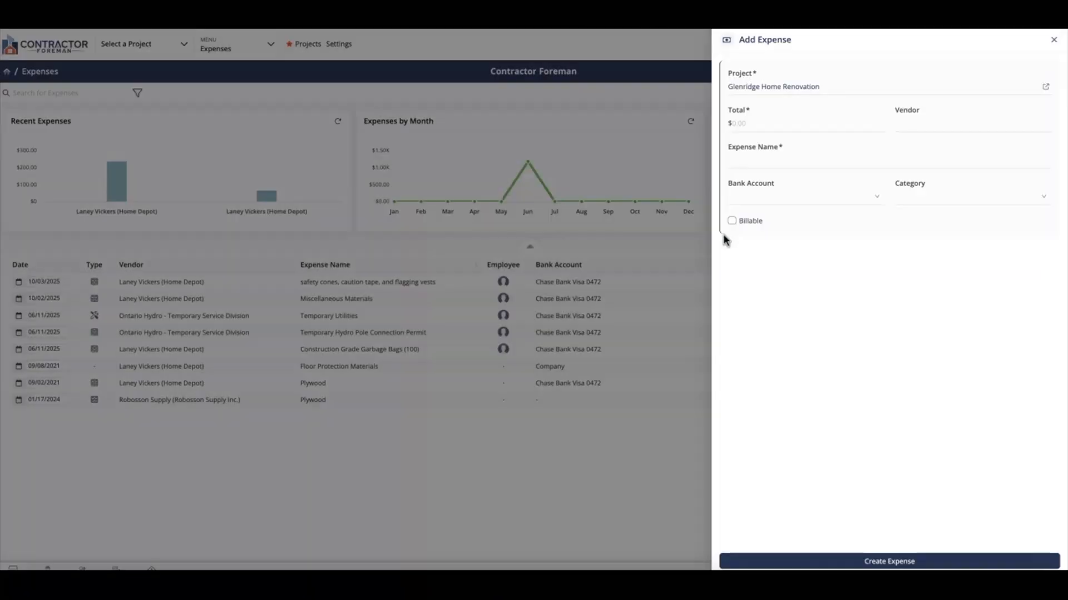
click(762, 123)
text(56.34)
click(928, 124)
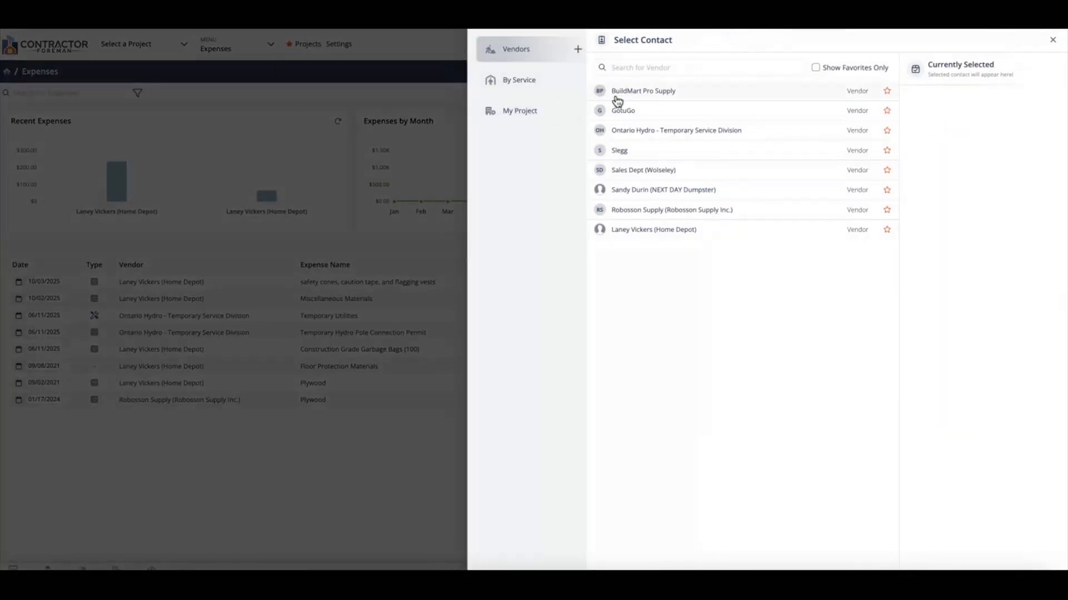
click(617, 96)
Name the new expense "Set of 6" Nails for Roofing".
click(753, 162)
text(Set of 6')
text( Nai)
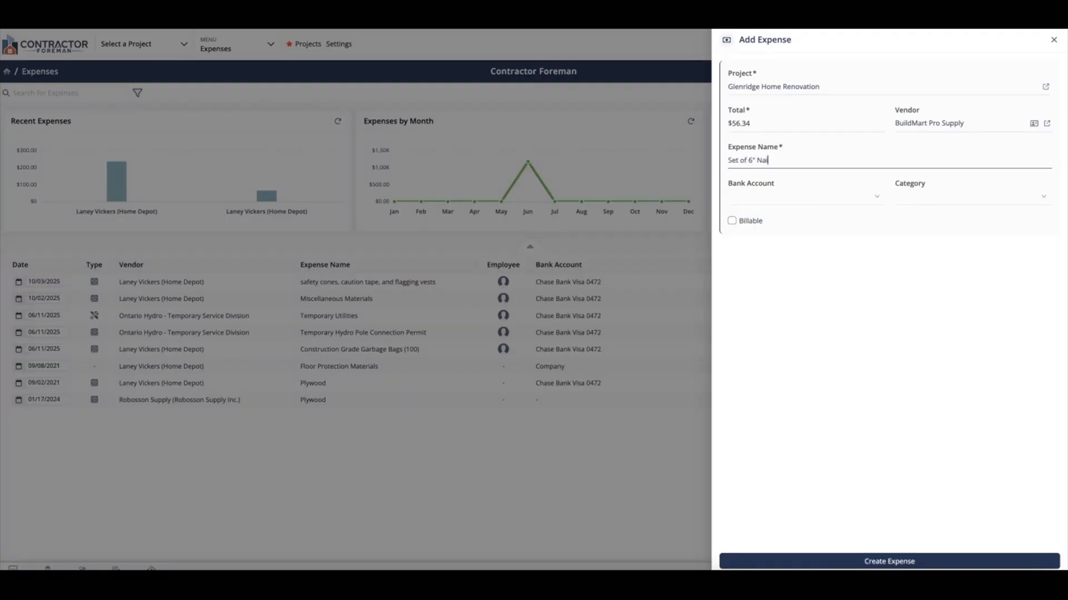
text(ls for Roofing)
Assign the Chase Bank Visa bank account and the Materials category, leave the expense non-billable, and create it.
click(791, 199)
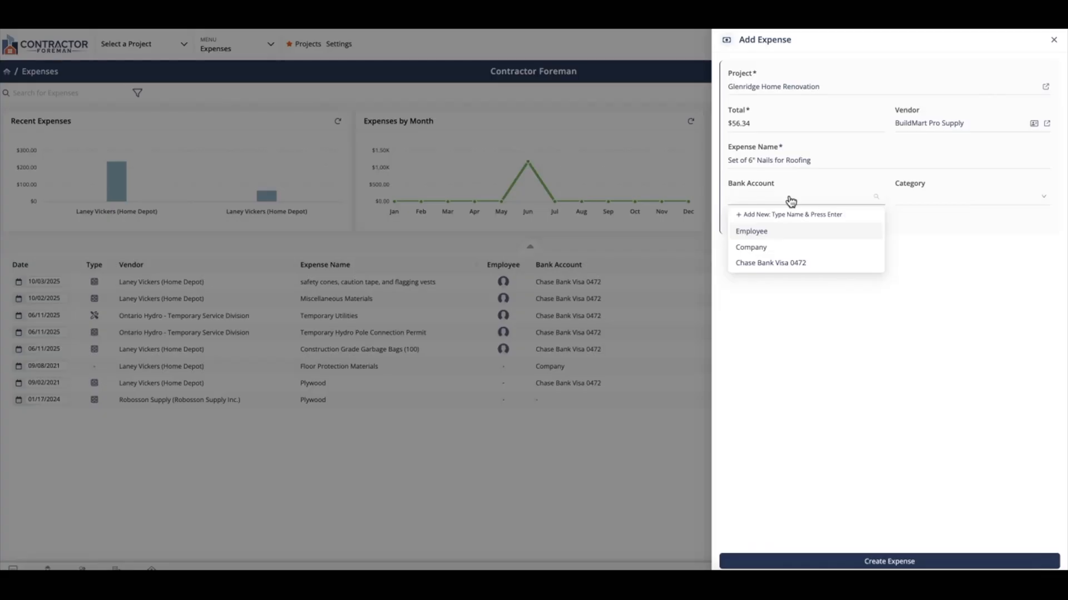
click(794, 262)
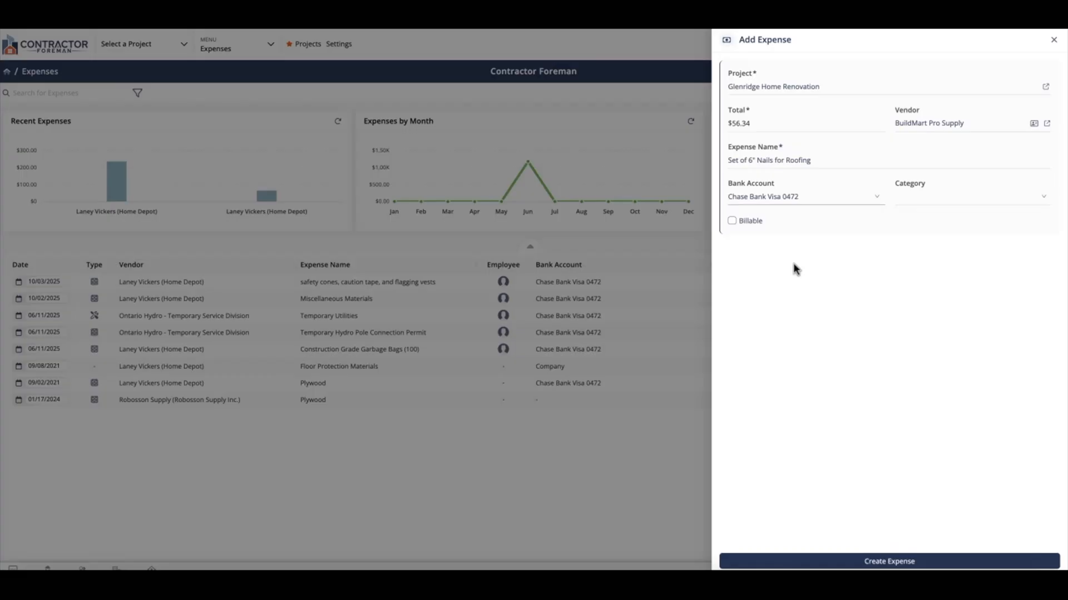
click(958, 200)
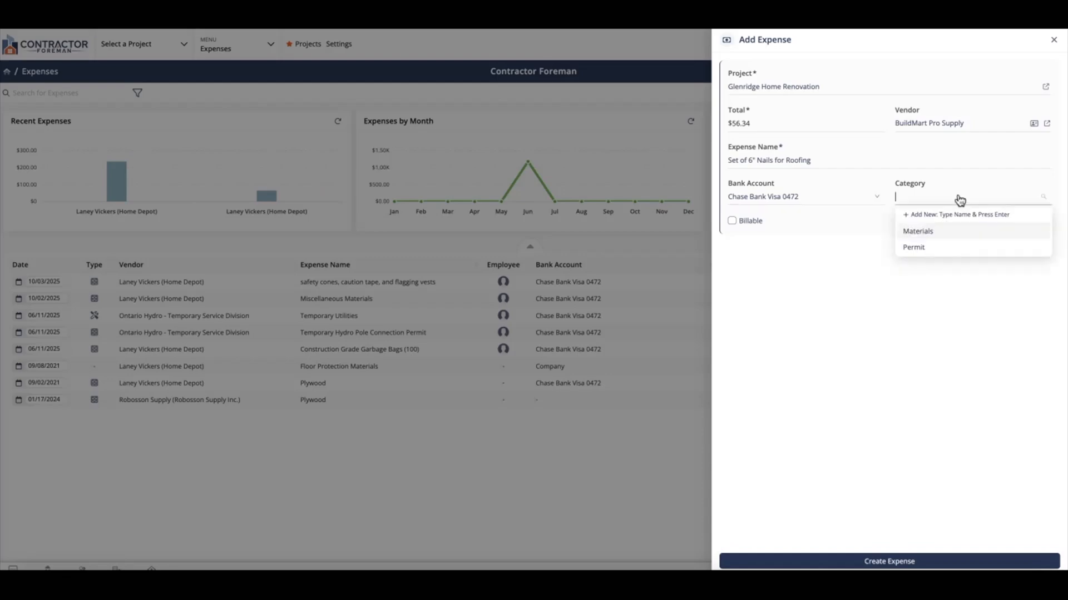
click(947, 233)
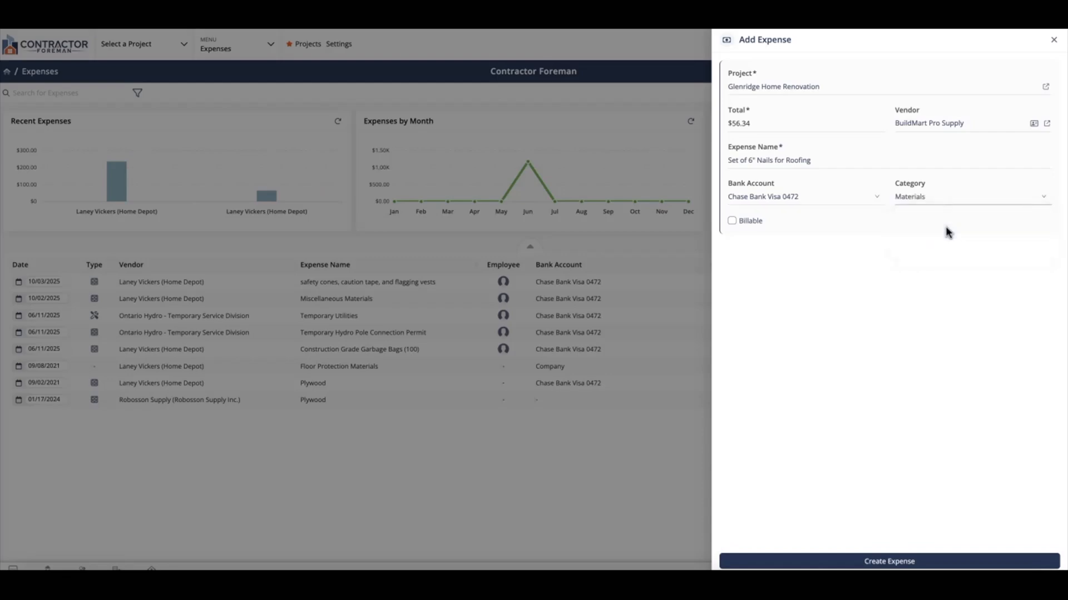
click(763, 229)
click(763, 228)
click(841, 562)
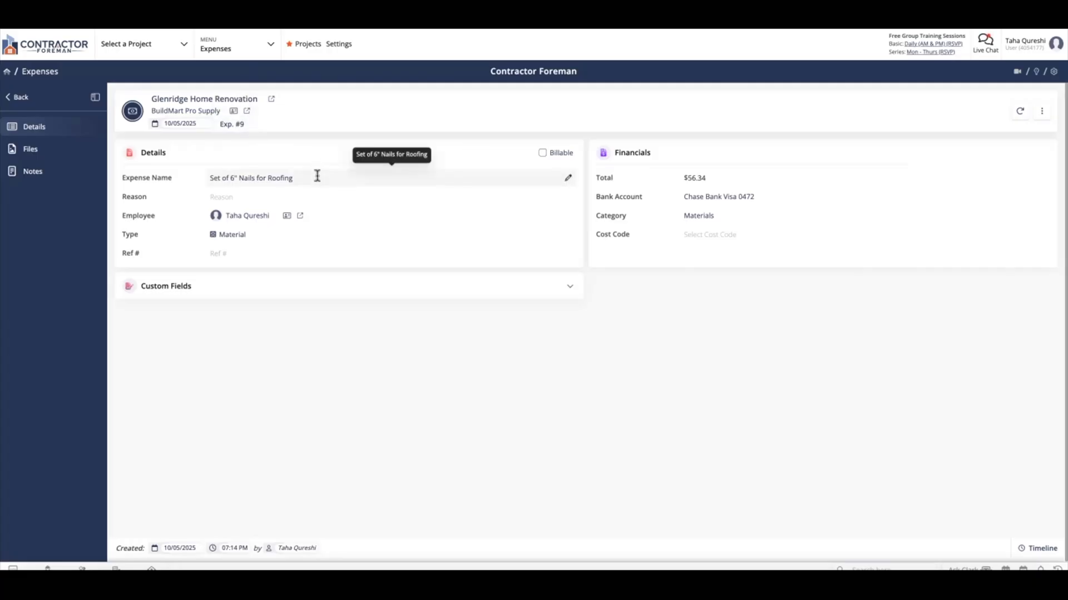
Enter the expense reason "Nail Gun jammed and had to buy 20 additional 6" nails to complete roof".
click(307, 195)
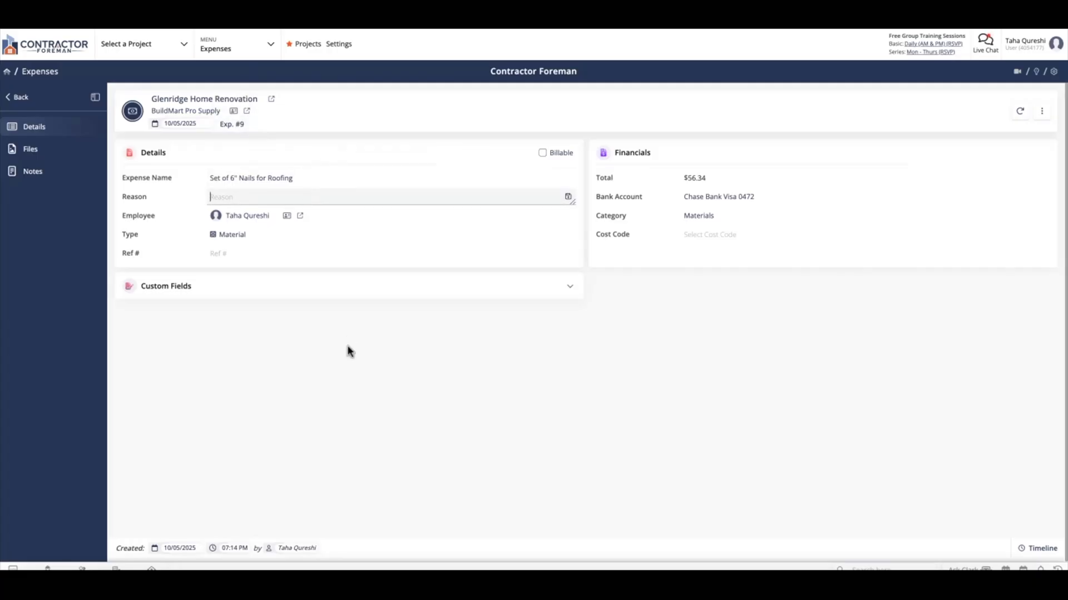
text(Nail Gun jammed and had to buy 20 add)
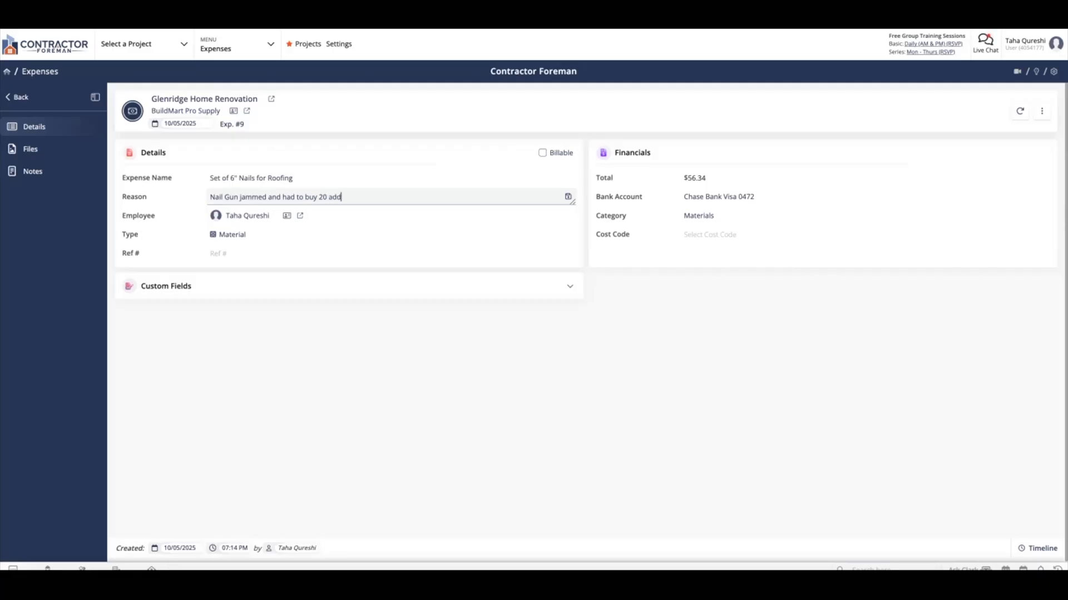
text(itional 6" nails to complete roof)
click(390, 432)
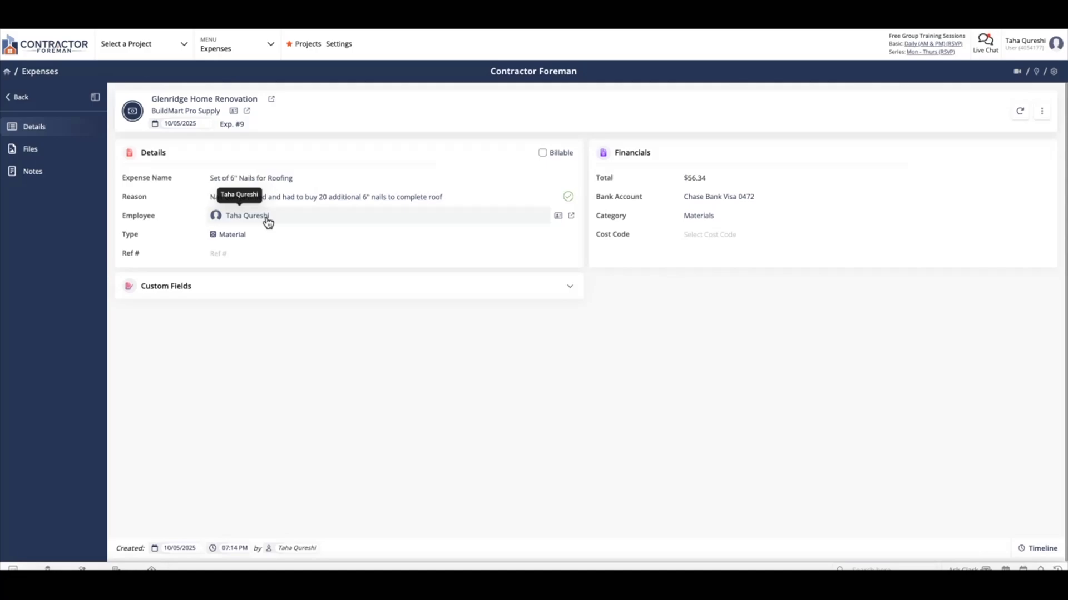
Set the expense's reference number to 002.
click(246, 253)
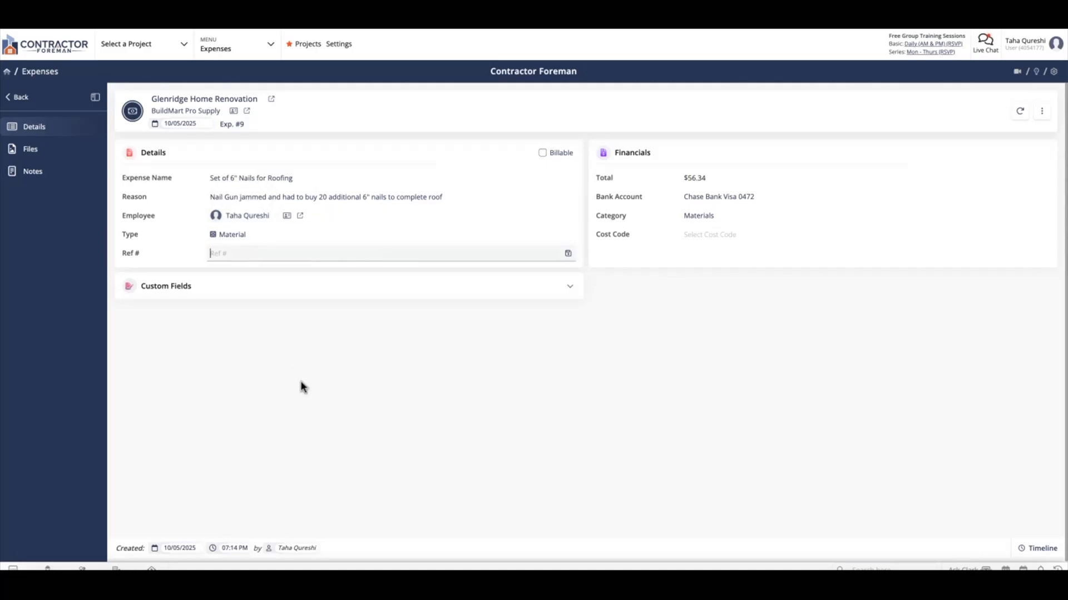
text(002)
click(555, 377)
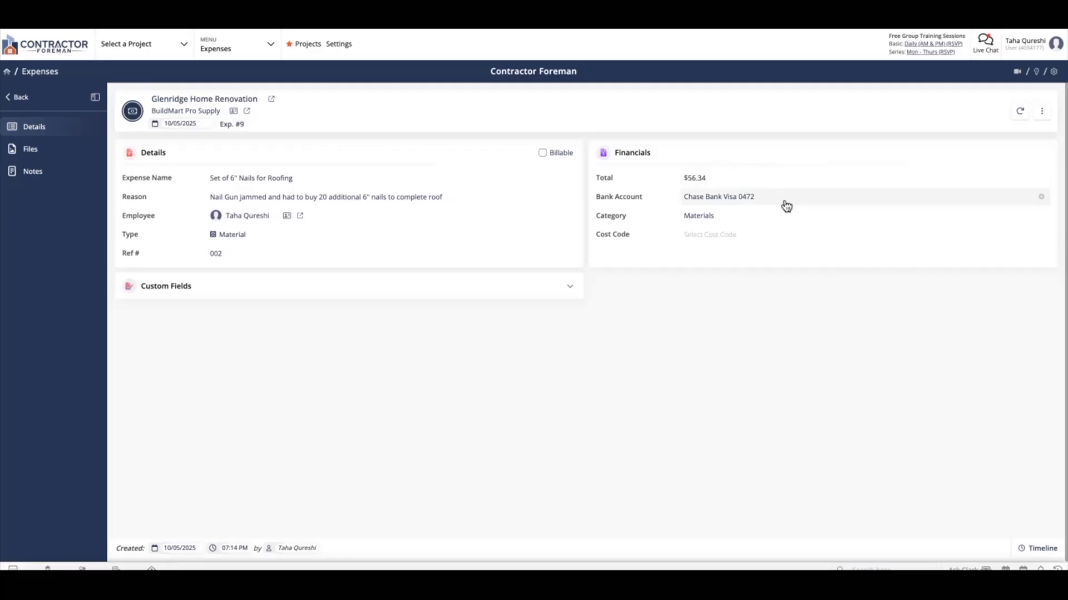
Add a new bank account option labelled Mastercard plus the card's last four digits and assign it to the expense.
click(785, 205)
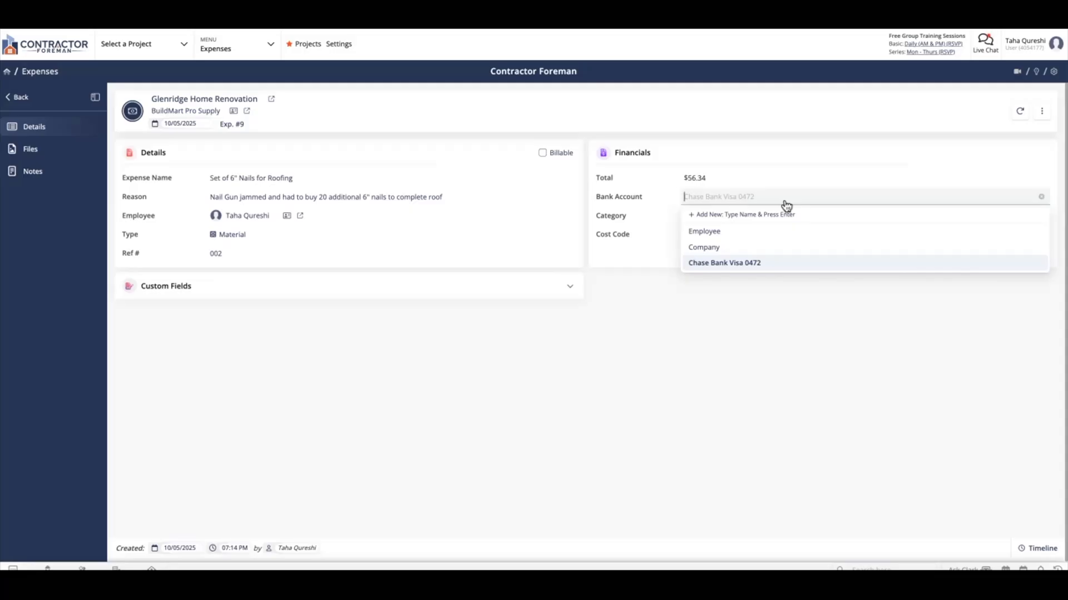
text(Masterd 005)
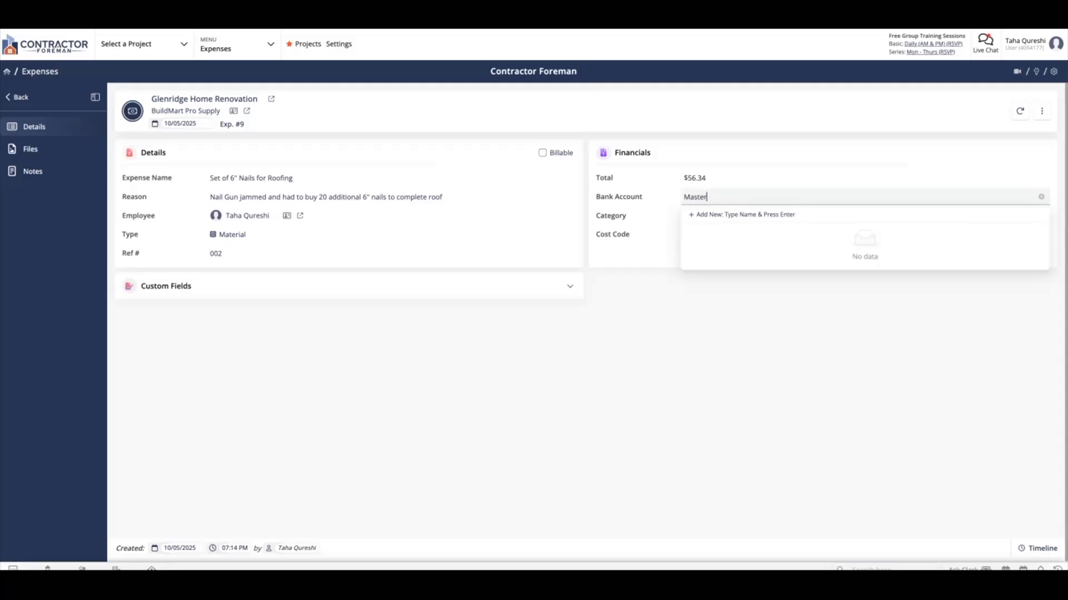
key(BackSpace)
key(BackSpace)
key(BackSpace)
key(BackSpace)
key(BackSpace)
key(BackSpace)
key(BackSpace)
text(ce)
key(BackSpace)
key(BackSpace)
text(ercard 0052)
key(Return)
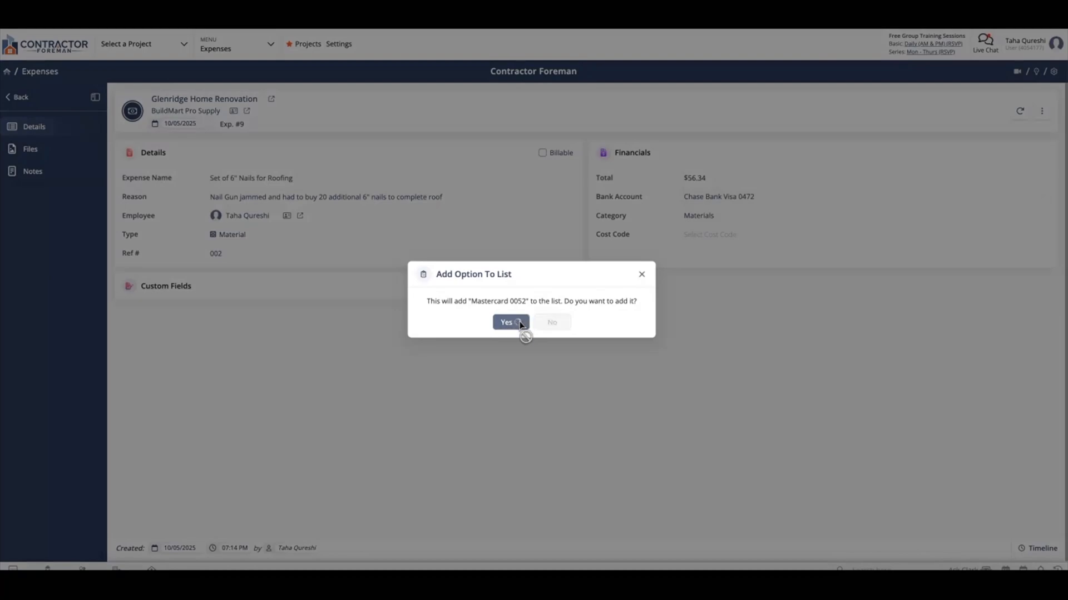
click(514, 325)
Assign the cost code Roof Decks (06150-600) and keep the expense non-billable.
click(723, 236)
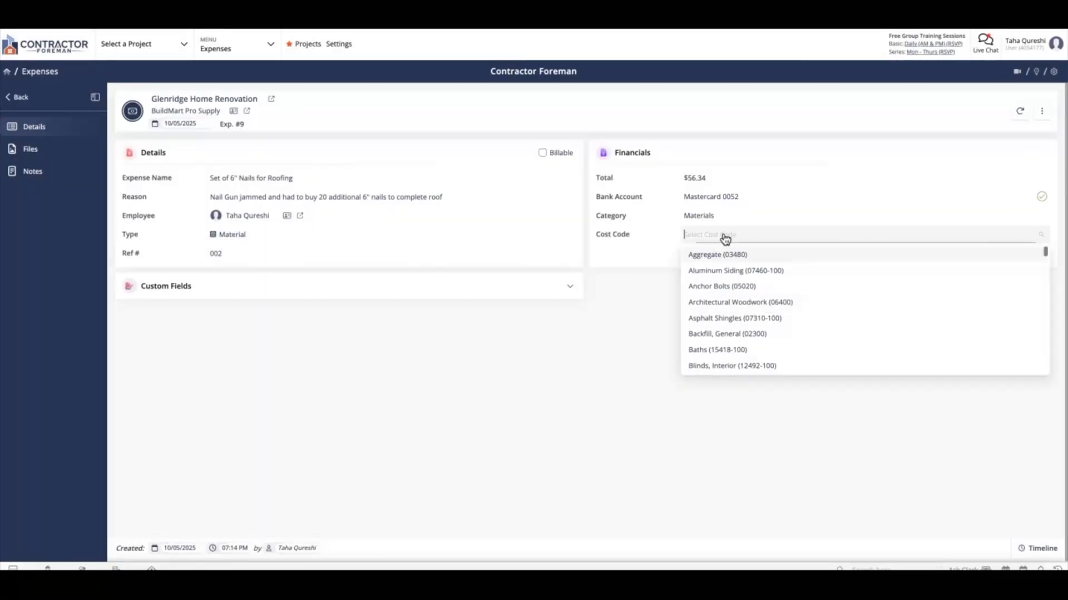
text(roof)
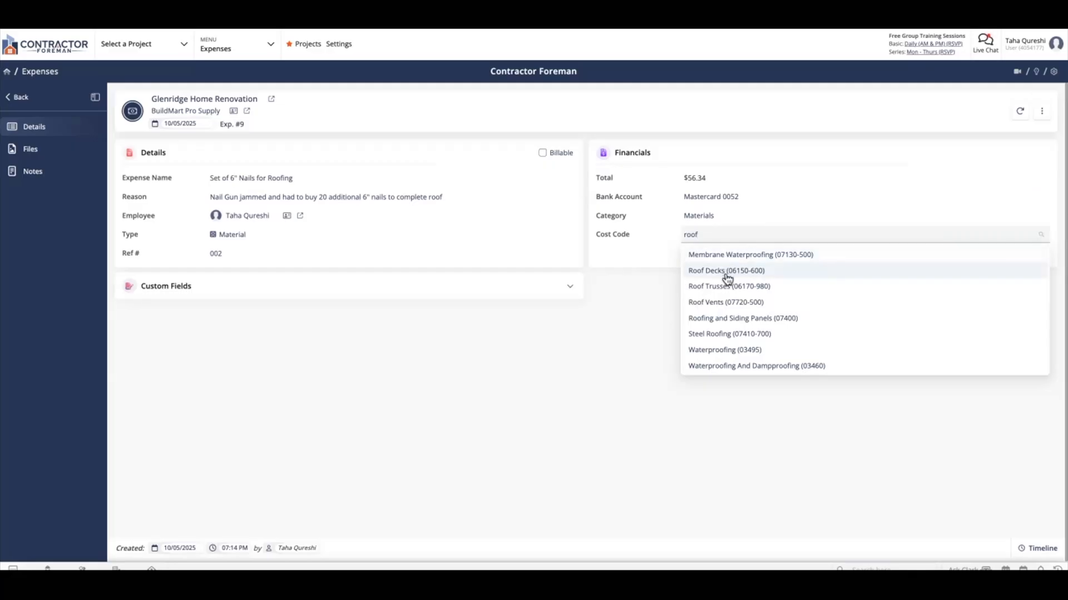
click(727, 272)
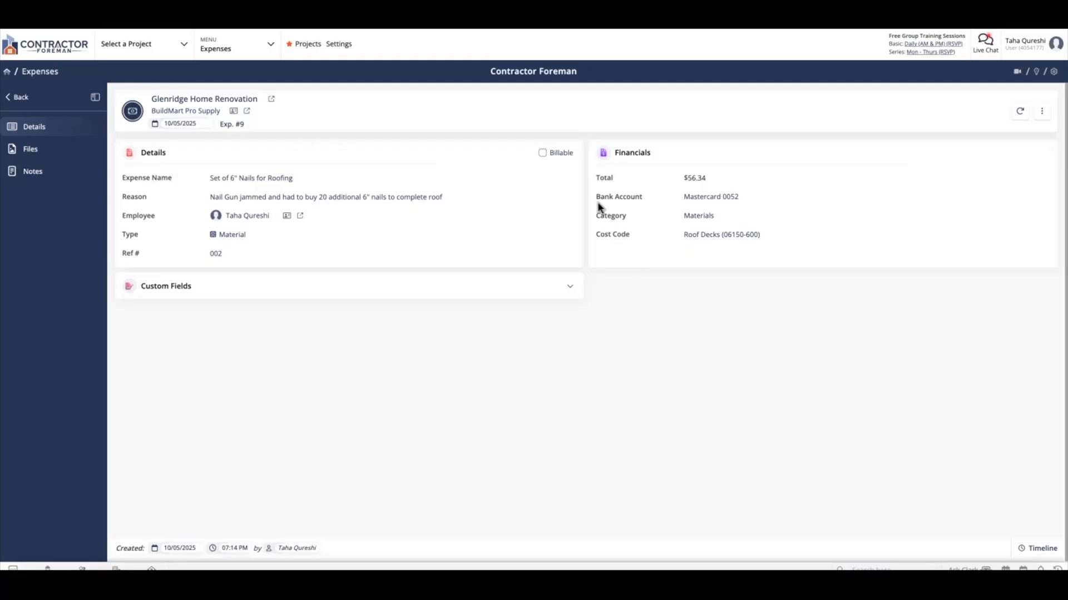
click(562, 155)
click(561, 158)
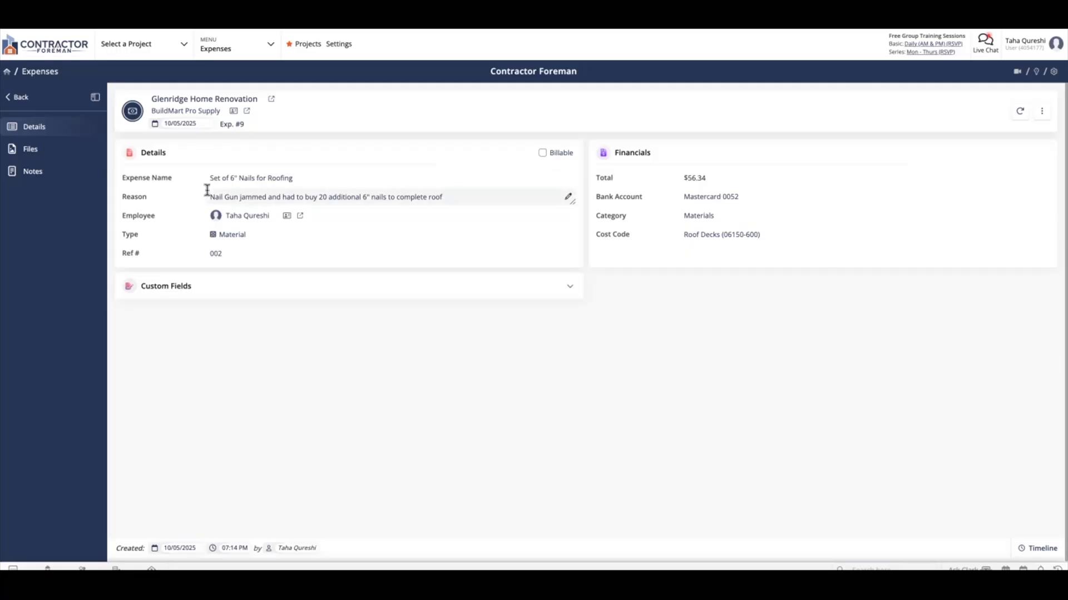
Attach the file Additional Nails.webp from the Downloads folder to the expense.
click(53, 154)
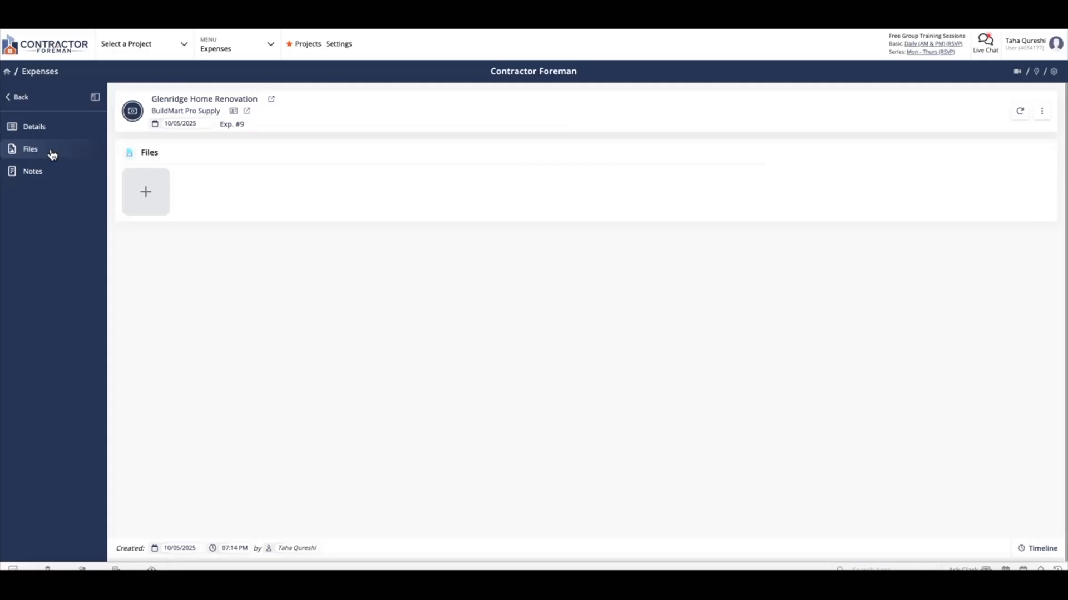
click(147, 191)
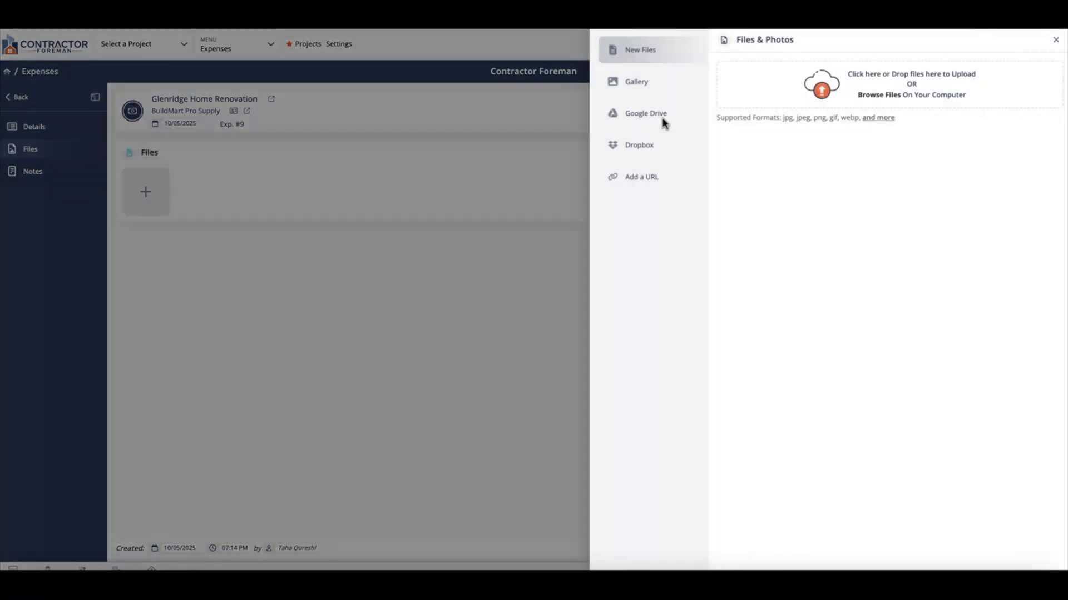
click(729, 167)
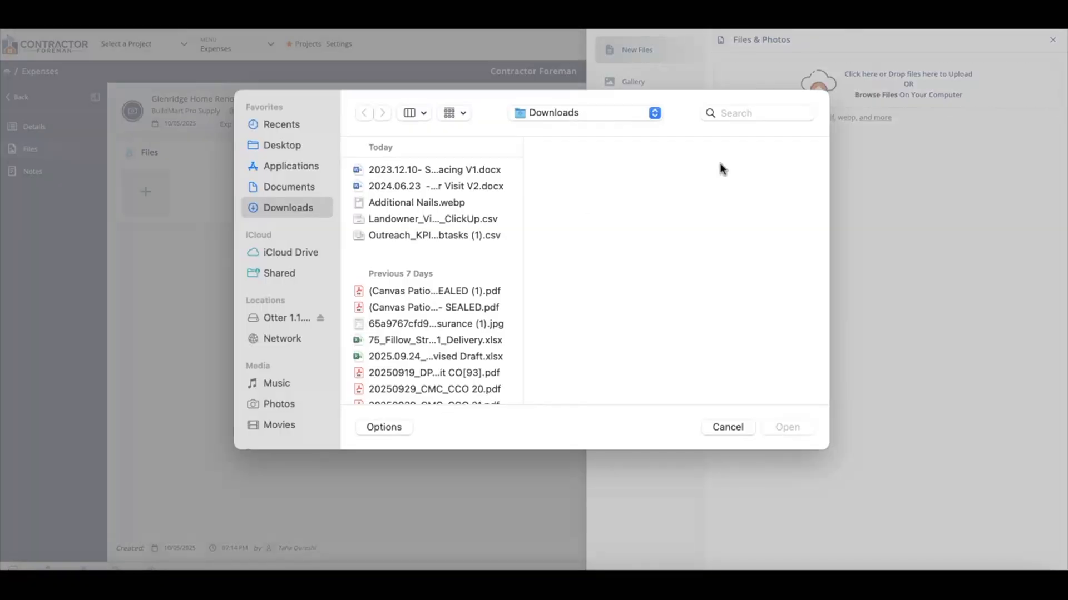
double_click(397, 203)
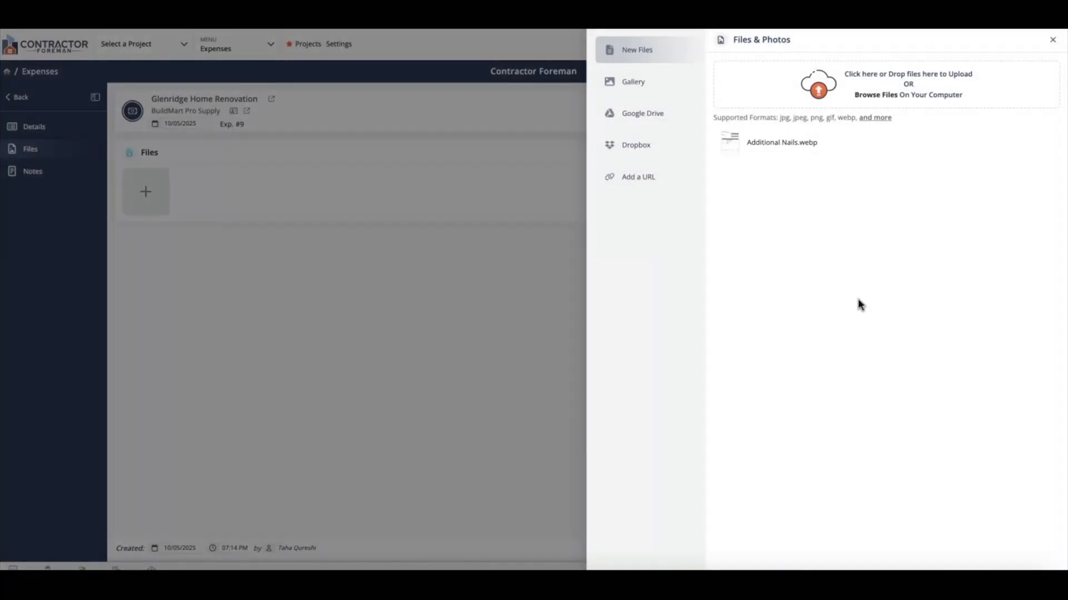
click(840, 565)
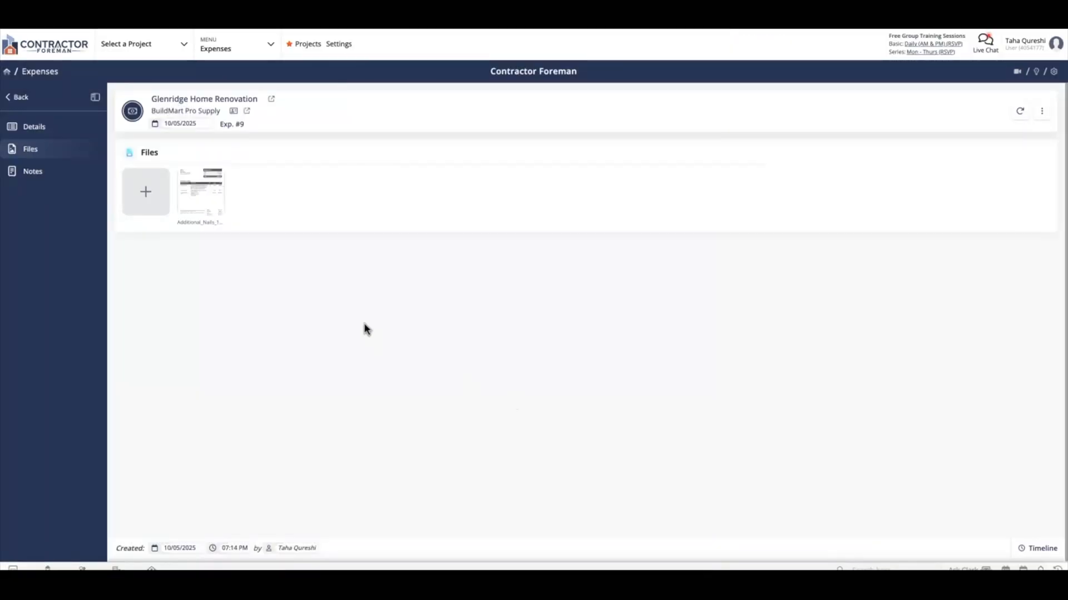
Check the expense's notes section and return to its details.
click(56, 179)
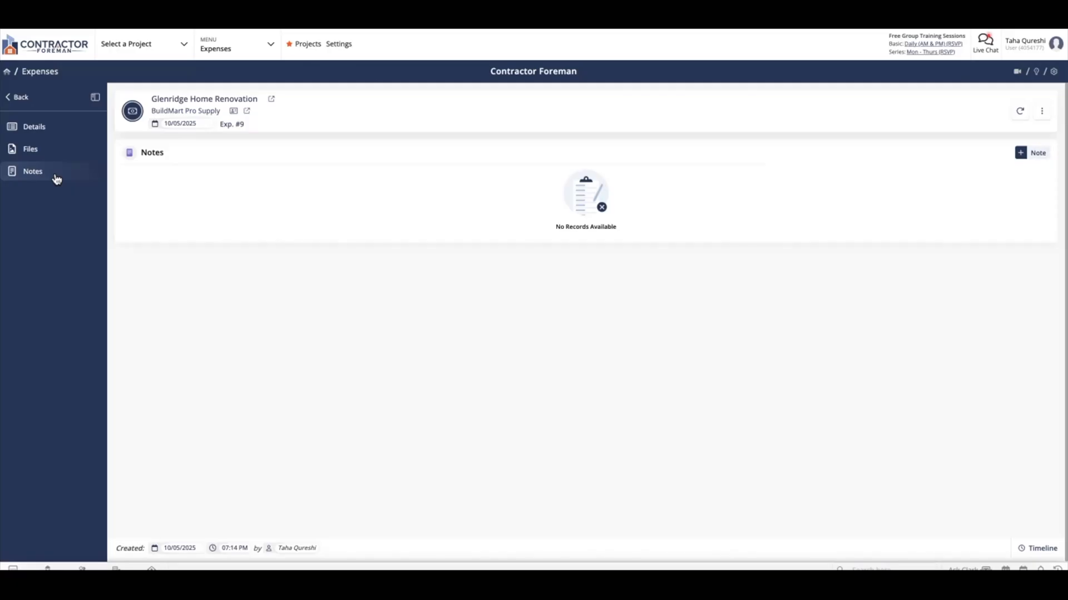
click(11, 127)
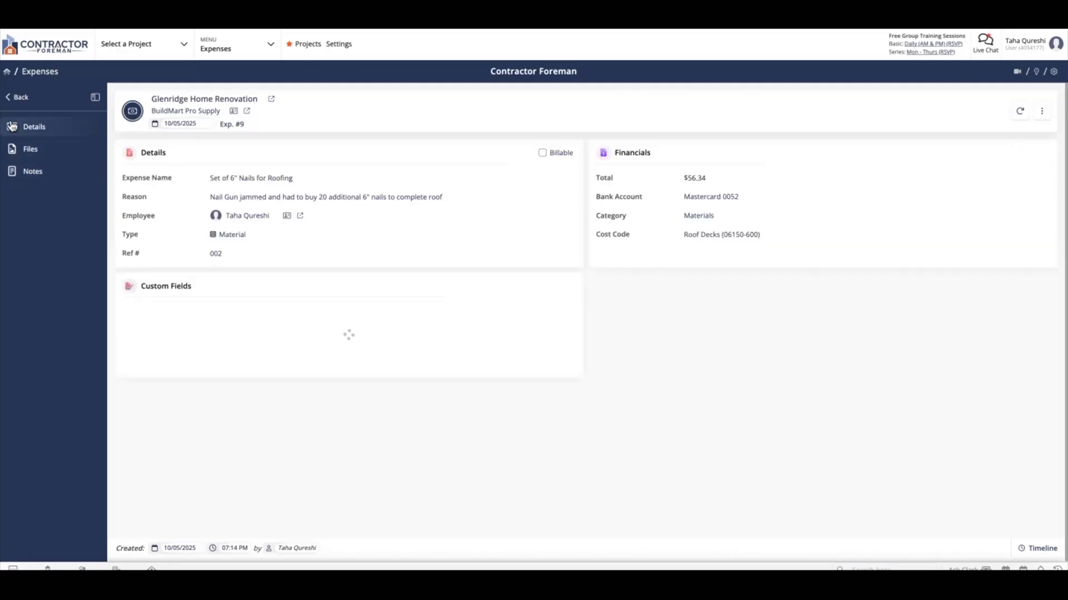